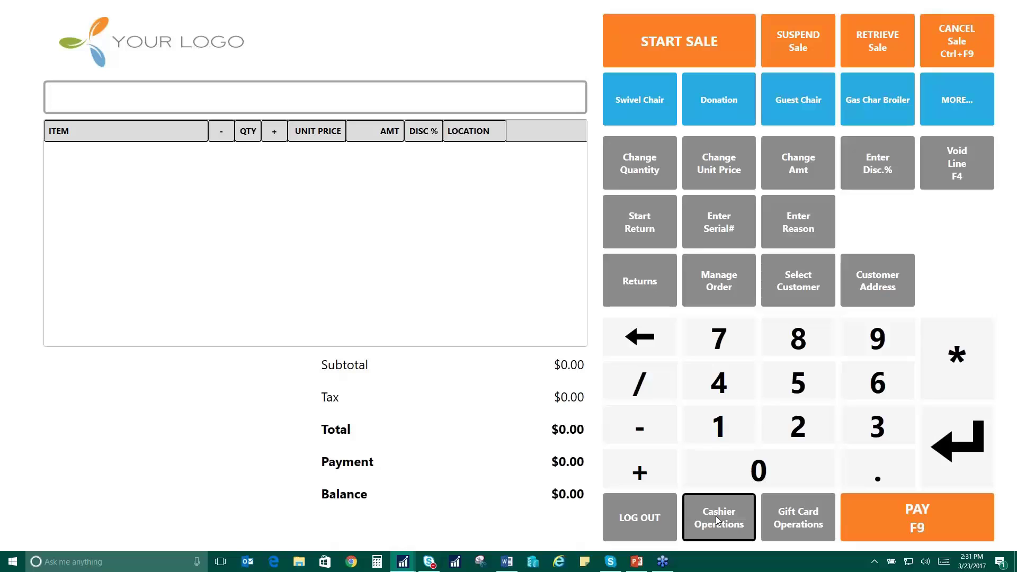
Step: Open Cashier Operations and clear the reversal document so the transaction totals $0.00
click(717, 516)
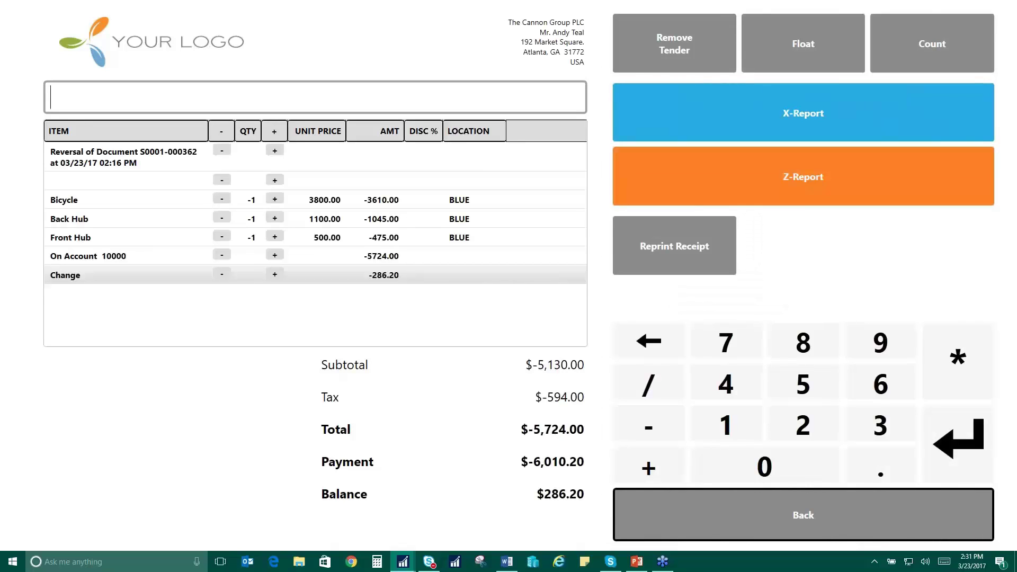
click(722, 517)
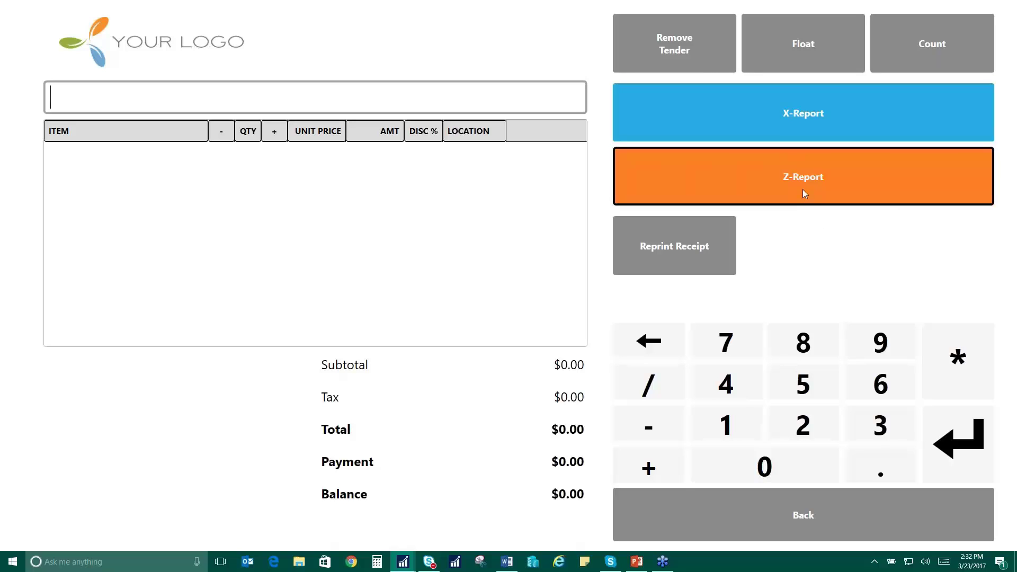
Step: Preview the register's X-Report from the POS X/Z-Report filter dialog
click(748, 142)
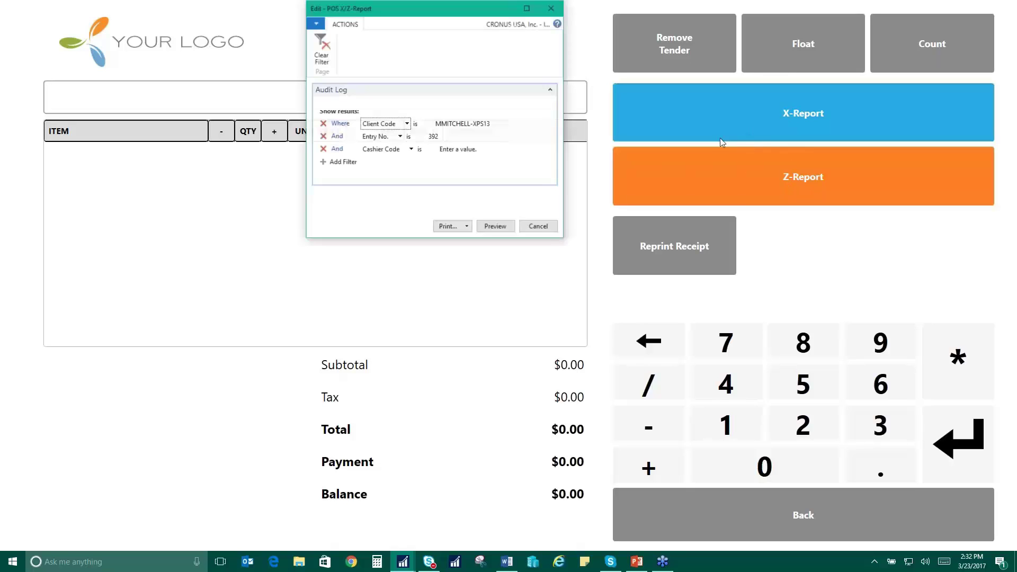
click(493, 227)
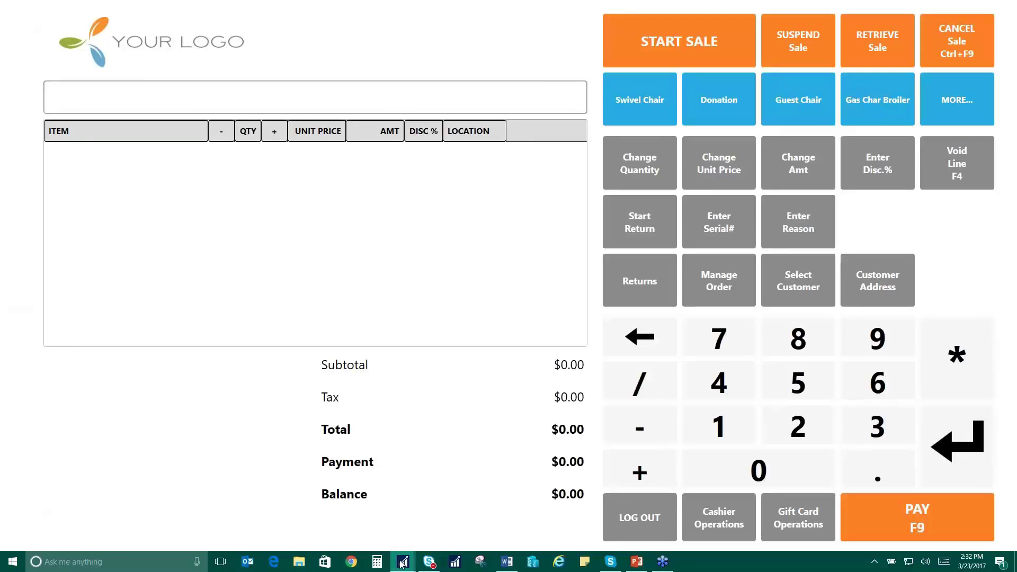
Step: Bring the Store Manager back office forward and search for 'pos lay'
mouse_move(402, 560)
click(387, 534)
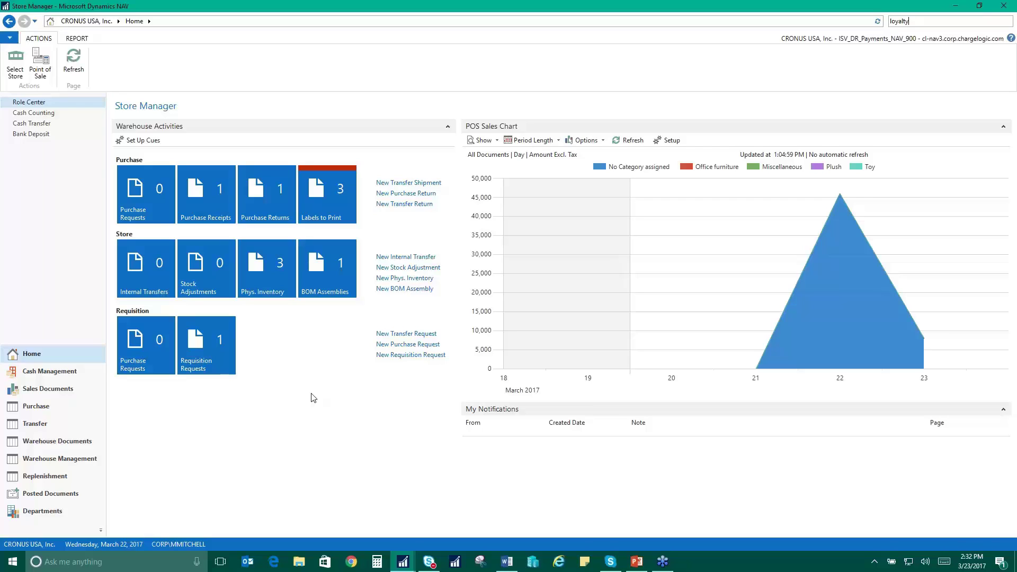
key(BackSpace)
key(BackSpace)
key(BackSpace)
key(BackSpace)
key(BackSpace)
key(BackSpace)
key(BackSpace)
text(pos lay)
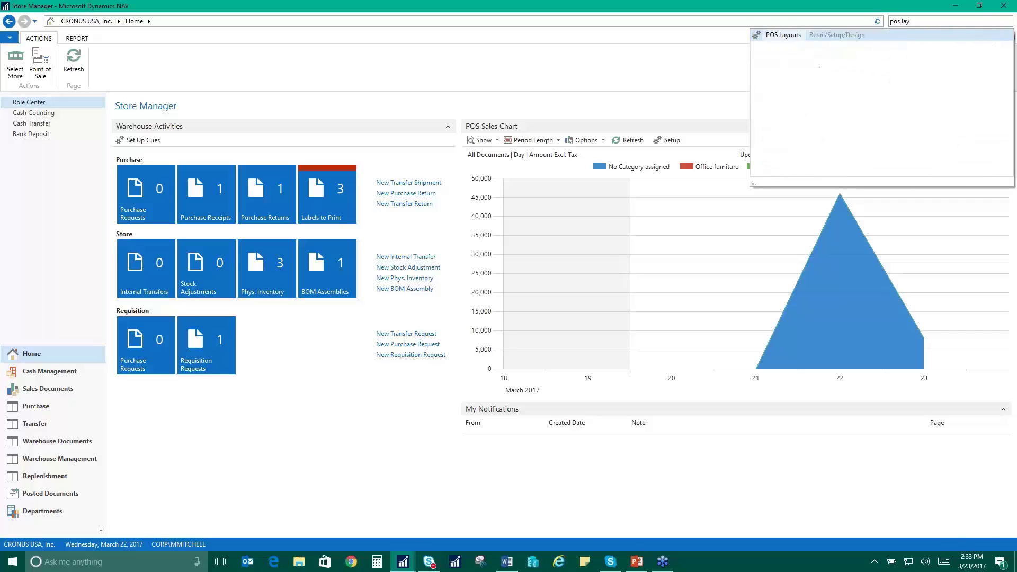
Step: Open the POS Layouts list maximized and start editing the DEFAULT layout
click(784, 36)
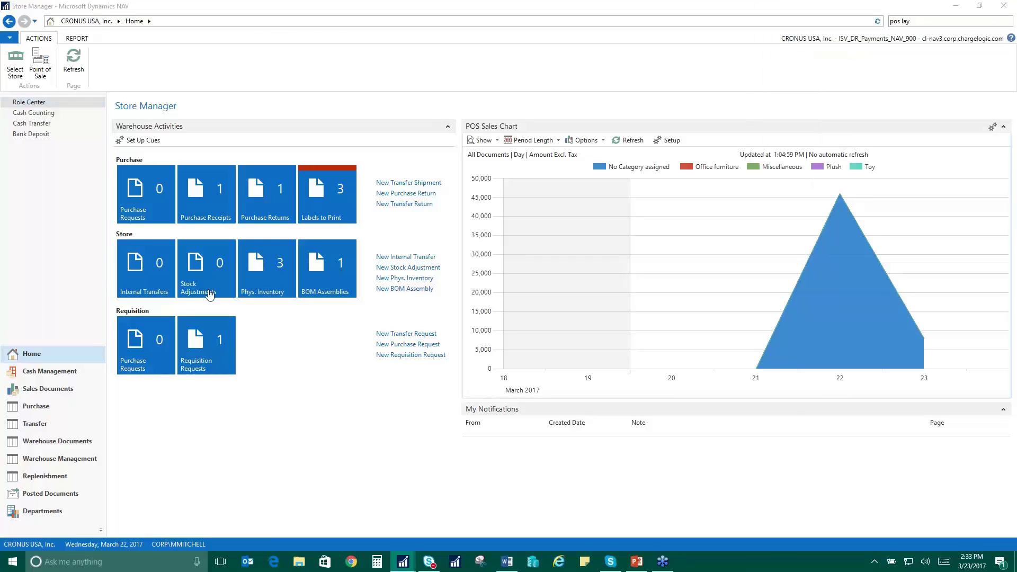
mouse_move(841, 197)
double_click(545, 21)
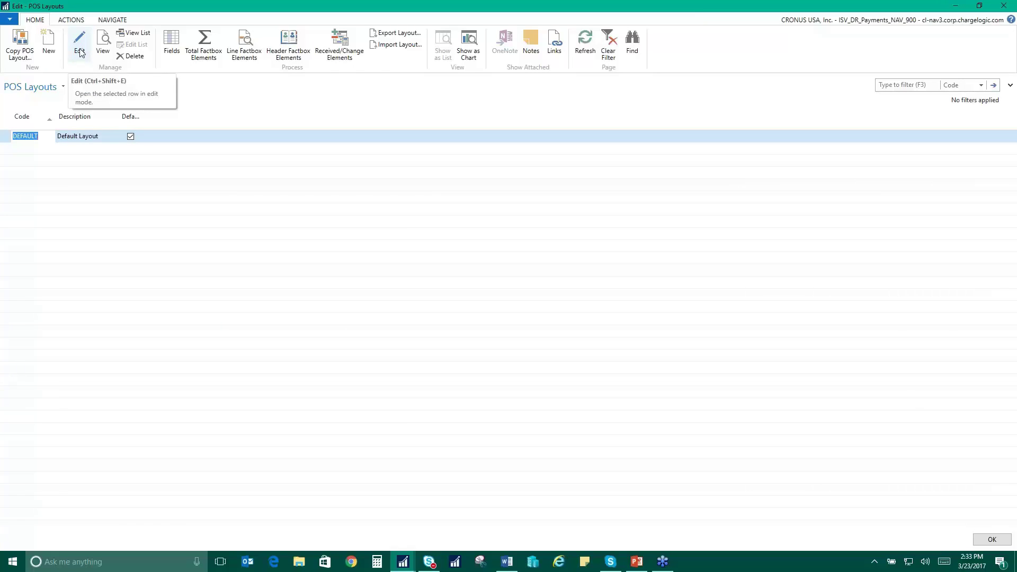
click(86, 51)
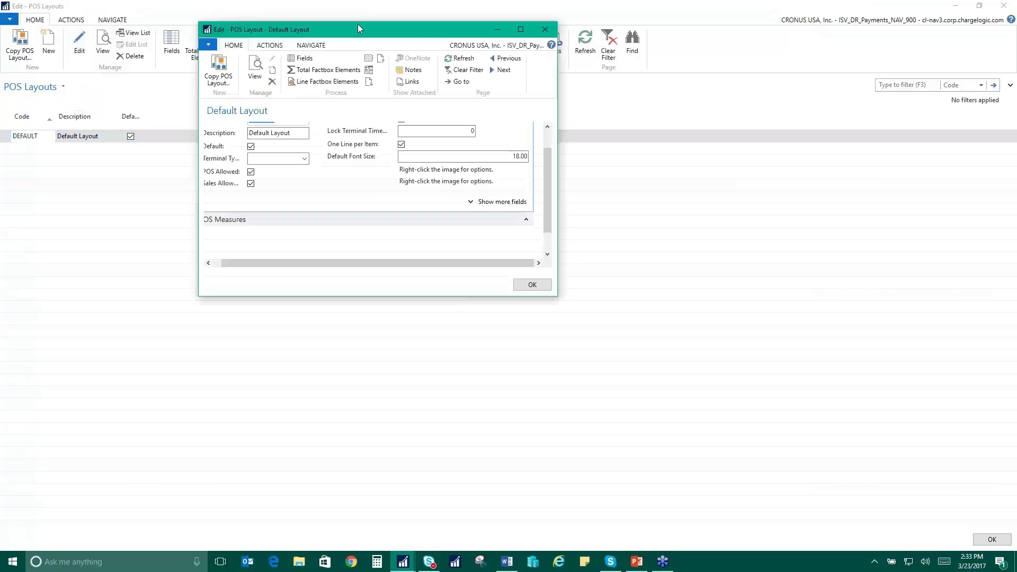
Step: Widen the Default Layout's Touchpad area, shift it down one step, and save the layout
click(500, 24)
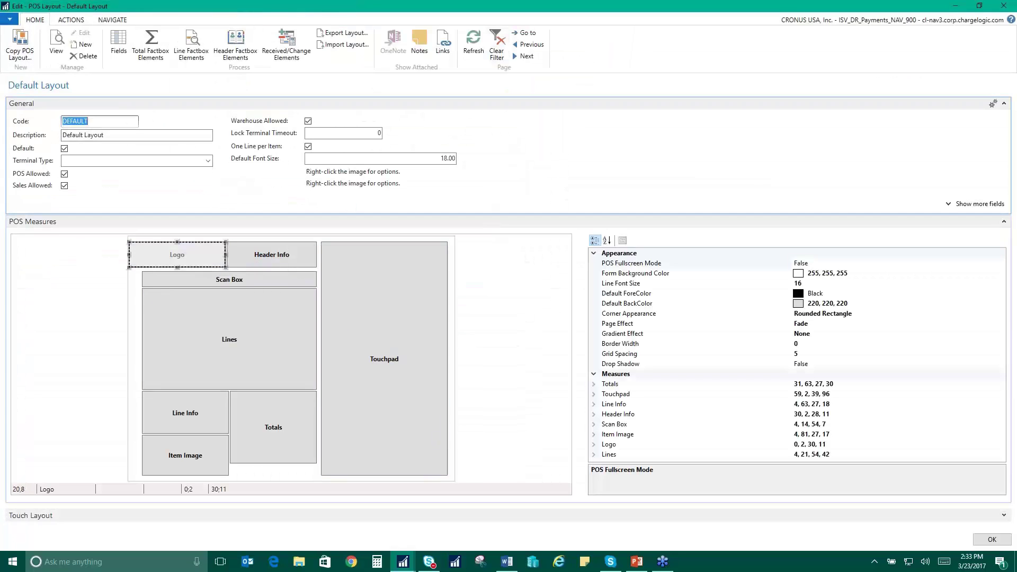
click(306, 255)
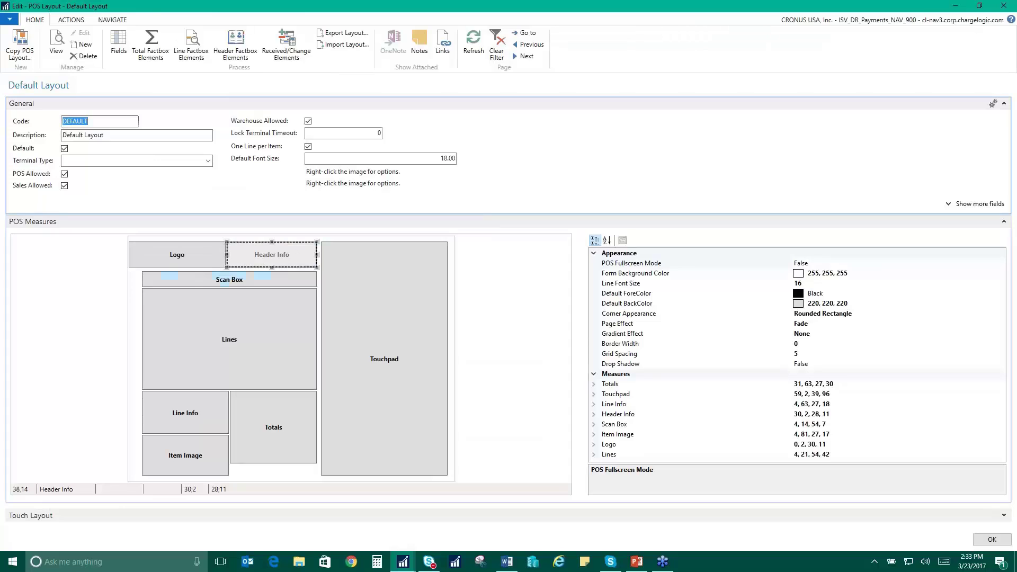
click(369, 350)
mouse_move(322, 359)
mouse_down()
mouse_move(394, 367)
mouse_move(318, 368)
mouse_up()
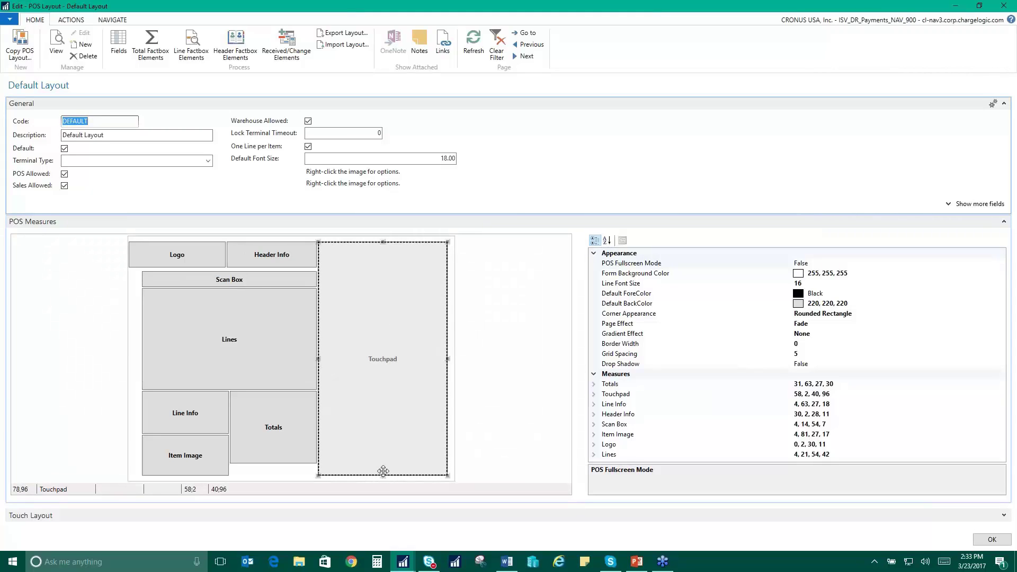
mouse_move(383, 378)
mouse_down()
mouse_move(397, 398)
mouse_move(383, 381)
mouse_up()
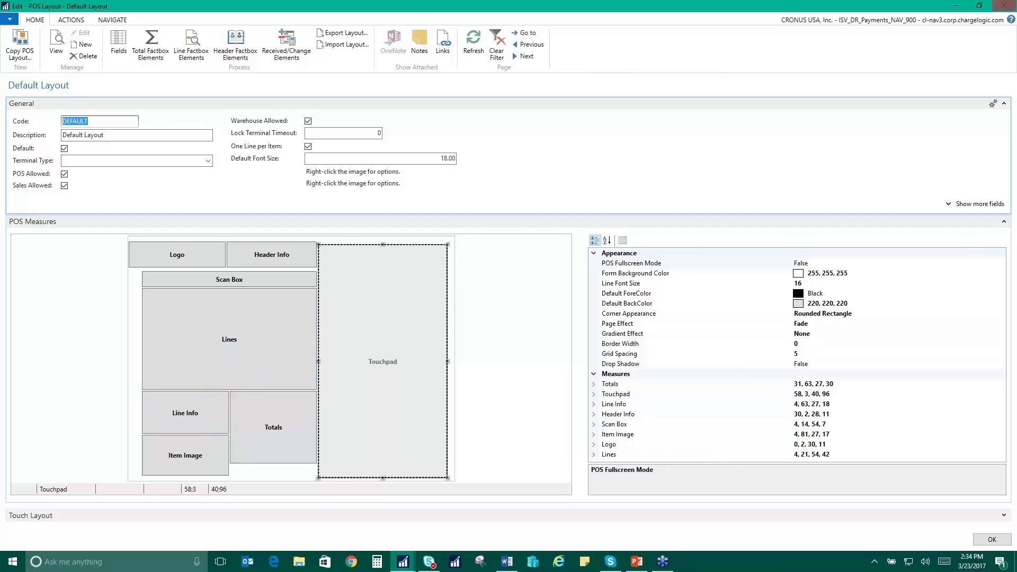
click(993, 541)
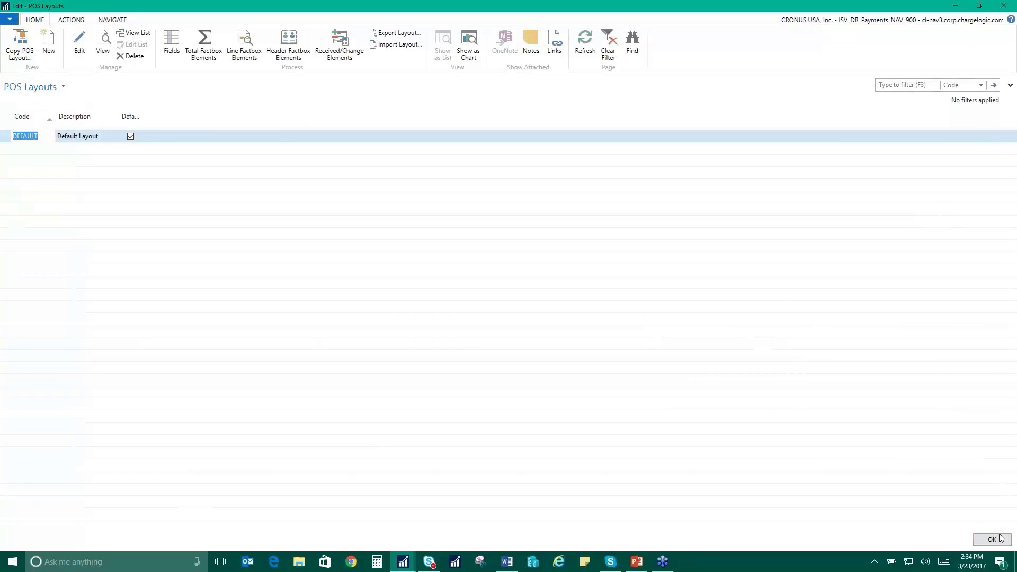
Step: Search 'touch', open Touchscreen Layouts, and list the STDKBD layout's pages
click(1000, 539)
click(885, 25)
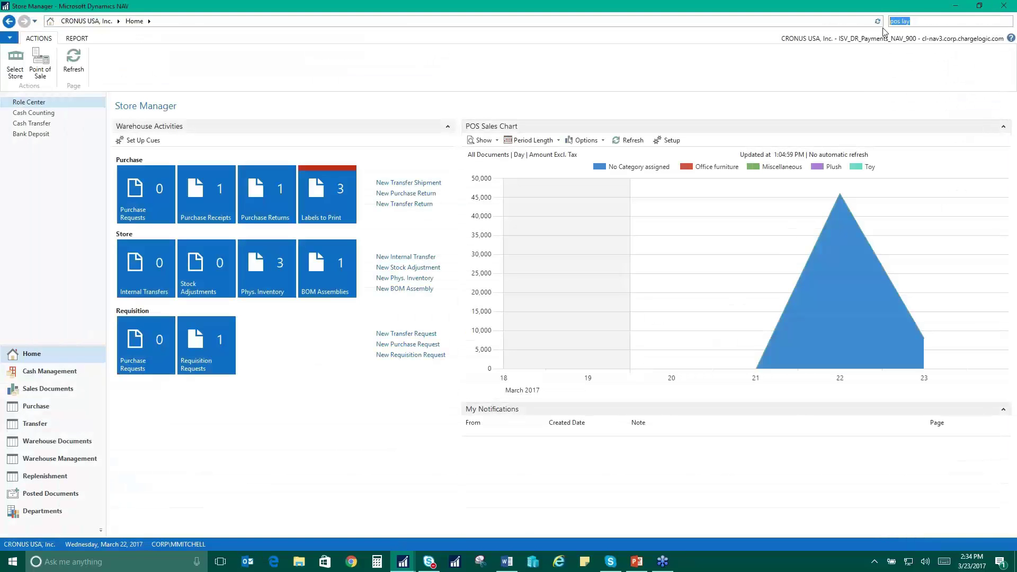
text(touch)
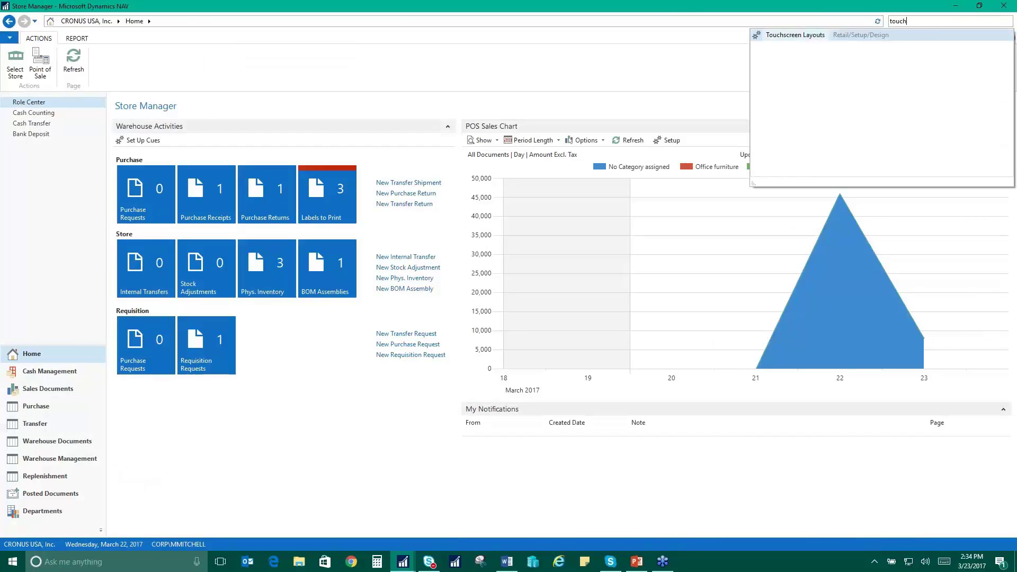
click(795, 35)
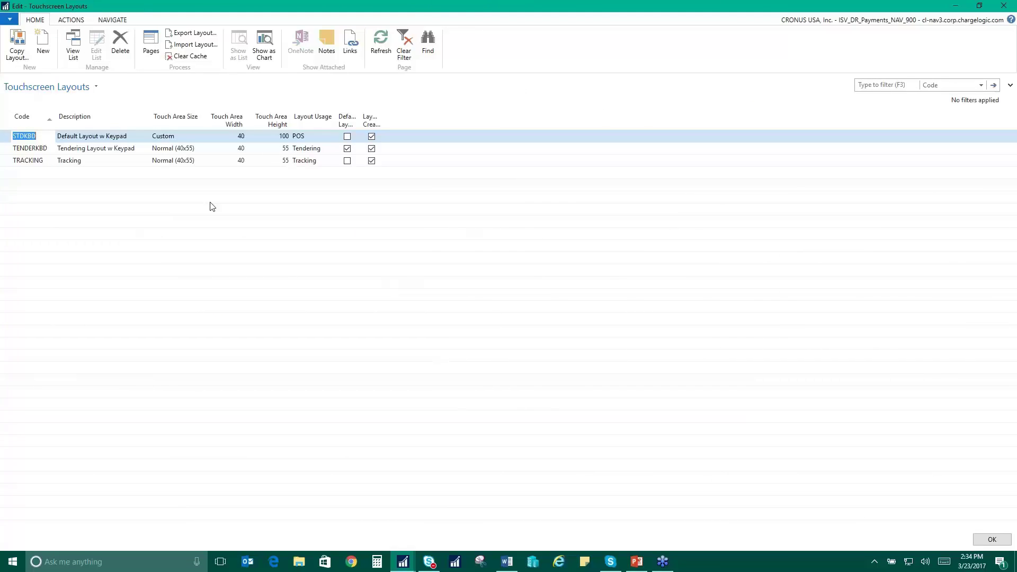
click(152, 42)
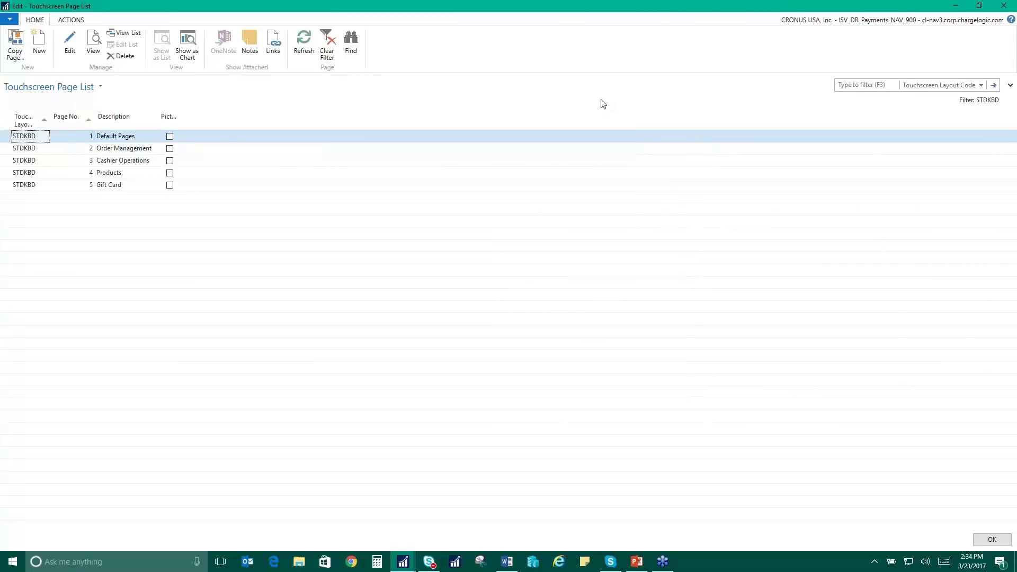
Step: Open Default Pages in the maximized Touchscreen Designer and inspect the Swivel Chair button
click(69, 45)
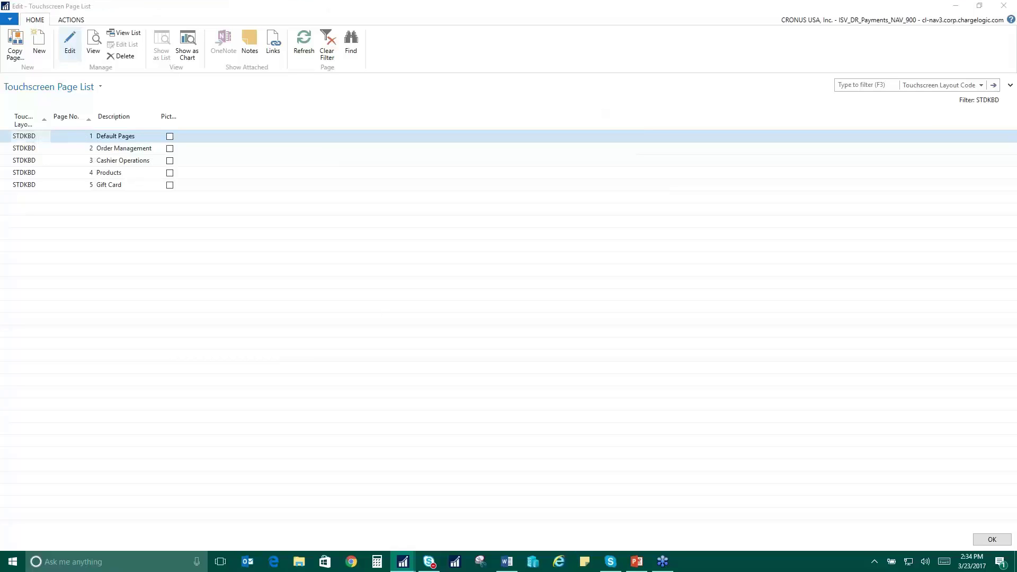
drag(745, 44, 620, 5)
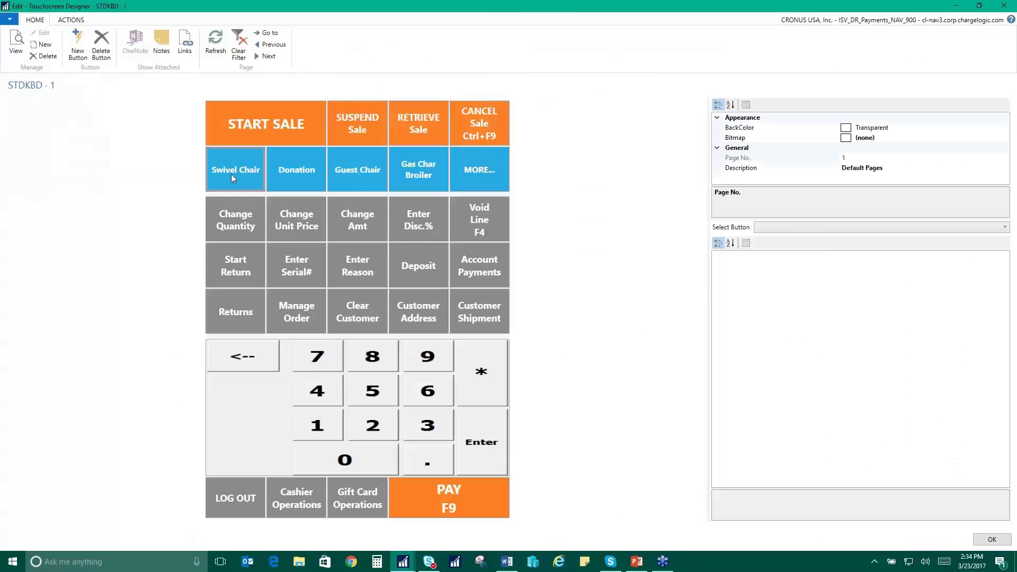
click(231, 174)
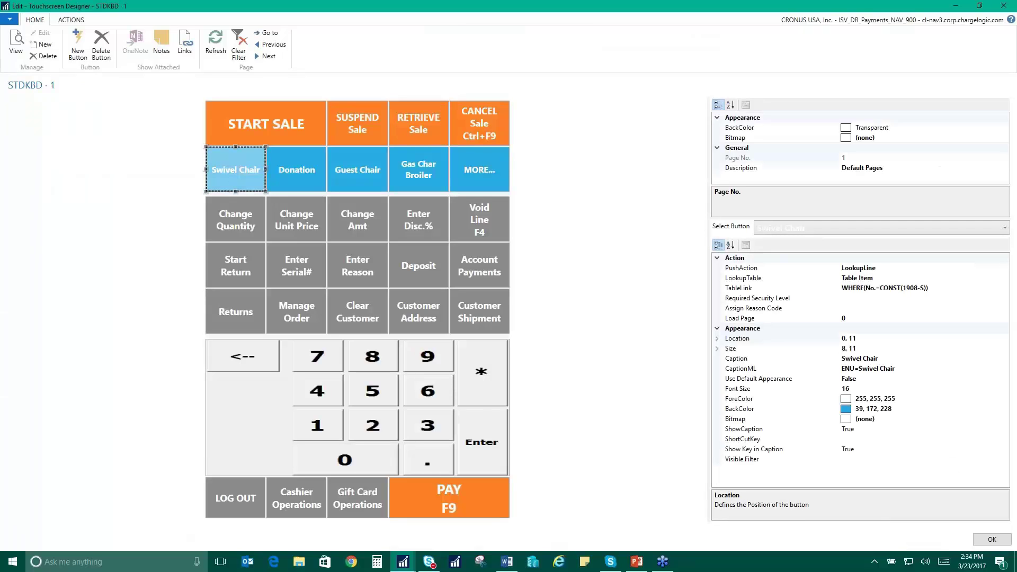
mouse_move(206, 191)
mouse_down()
mouse_move(236, 176)
mouse_move(206, 194)
mouse_up()
Step: Inspect the SUSPEND Sale and RETRIEVE Sale buttons (Codeunit POS Get Parked Document, size 8, 11)
click(353, 121)
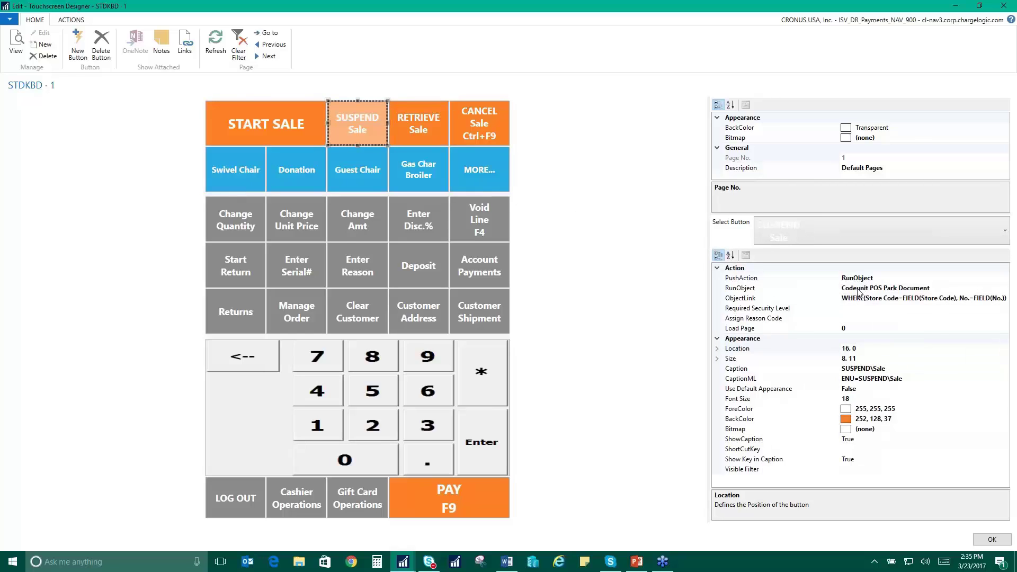
click(417, 127)
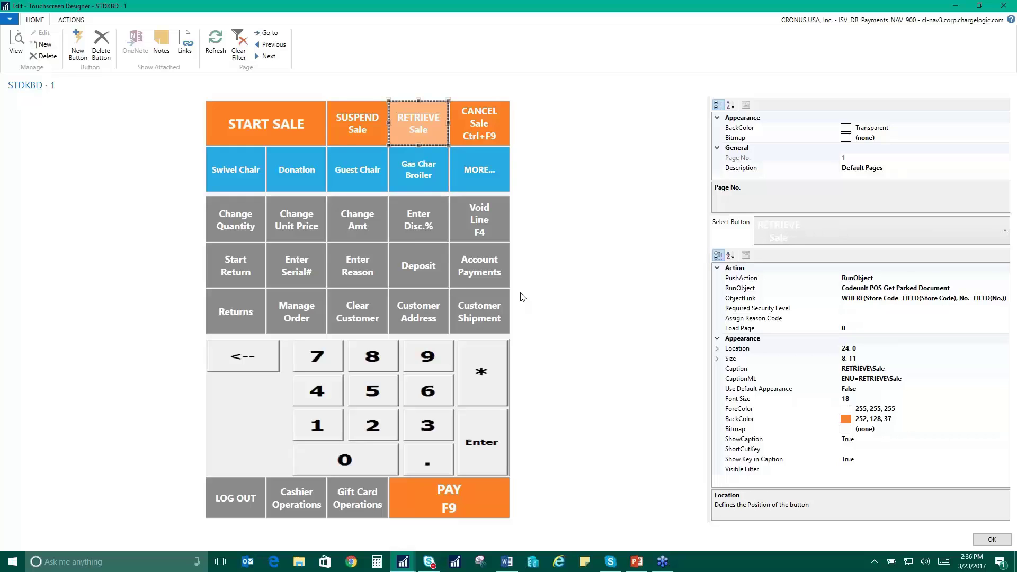
Step: Open the Products page in the designer and inspect its Side Panel and Furniture buttons
click(992, 540)
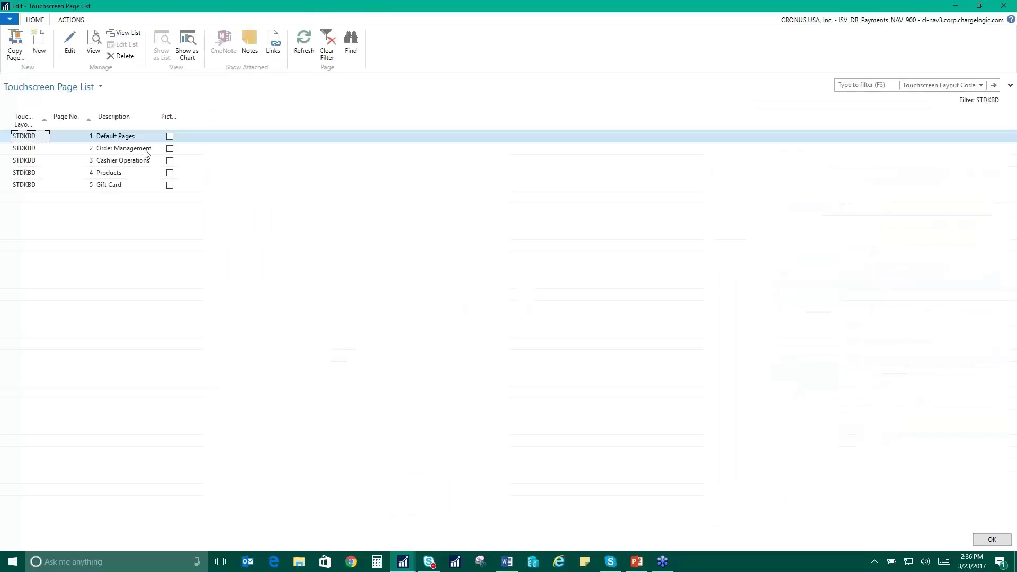
click(127, 172)
click(70, 42)
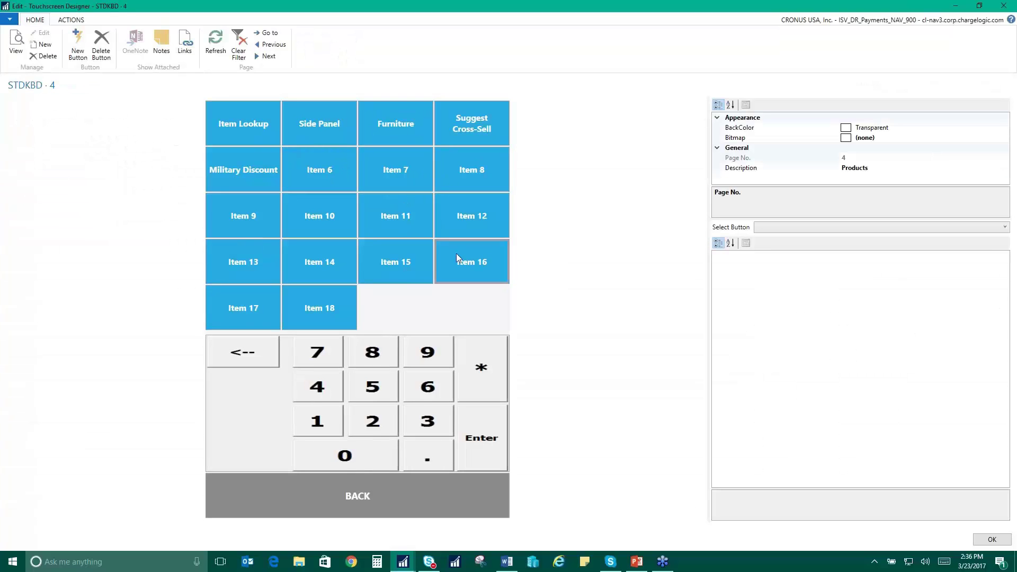
click(318, 138)
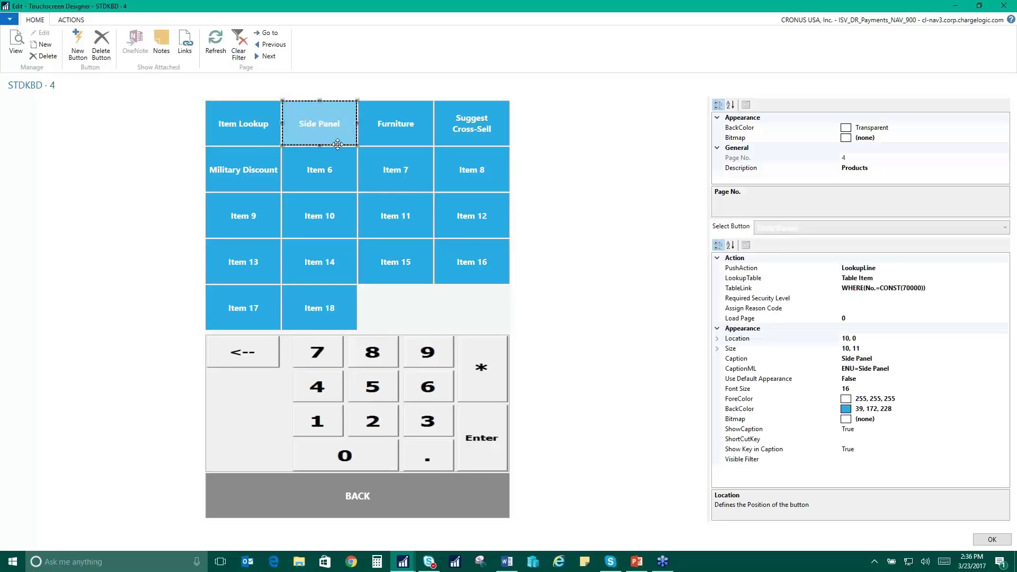
click(387, 139)
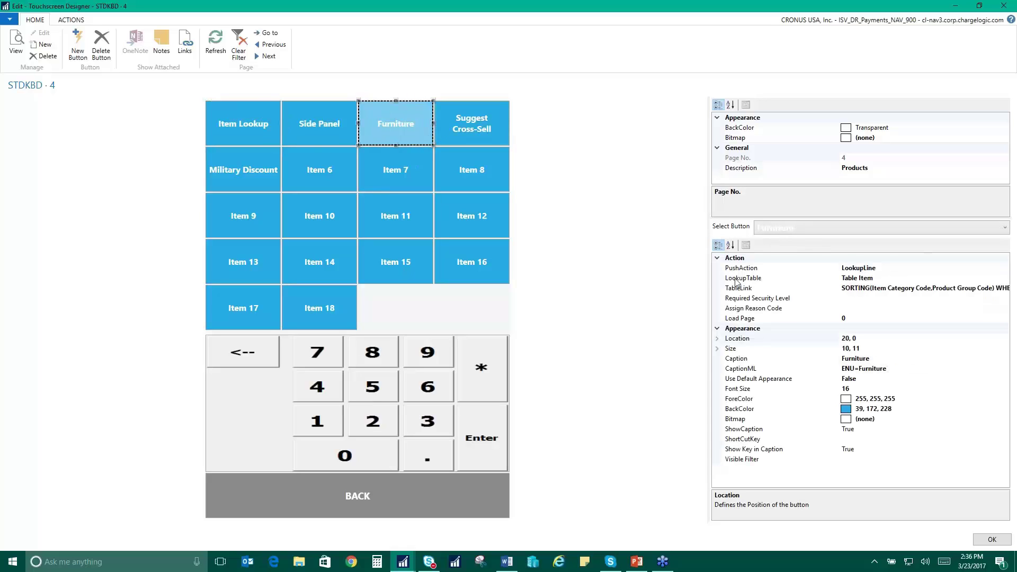